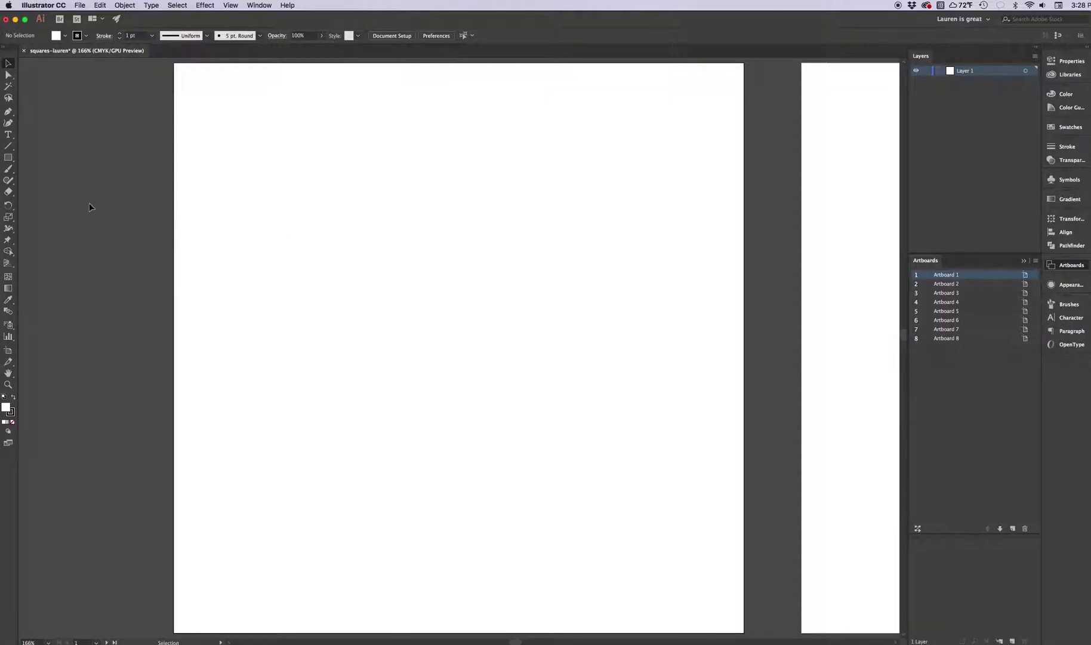
Step: Pick the Rectangle tool and turn on rulers via View > Rulers > Show Rulers
left_click(9, 159)
left_click(230, 4)
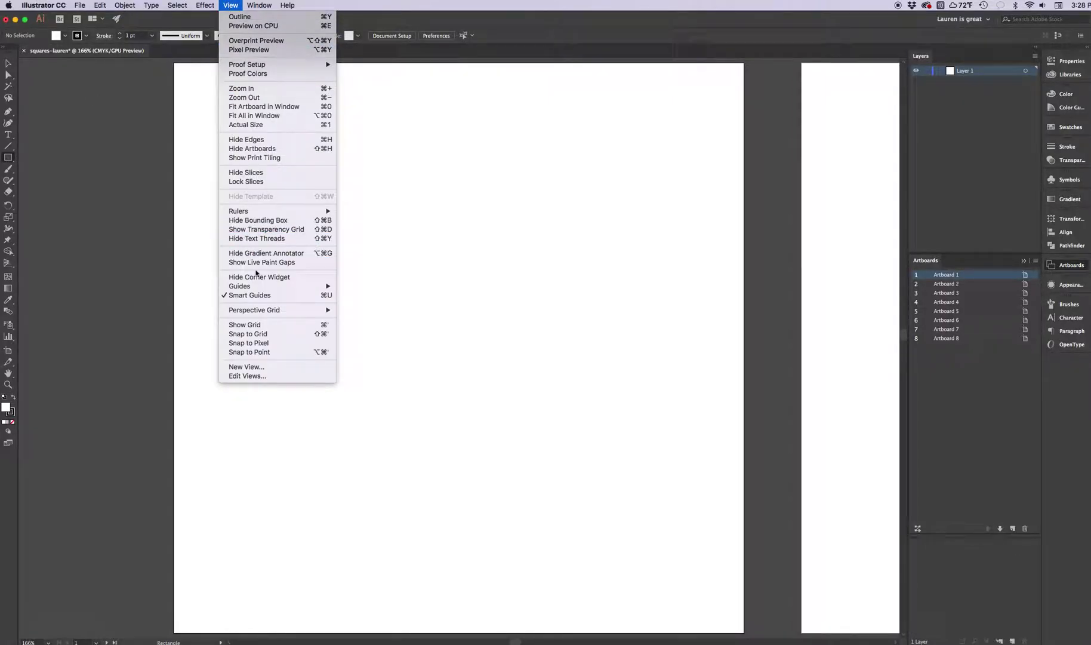
mouse_move(257, 288)
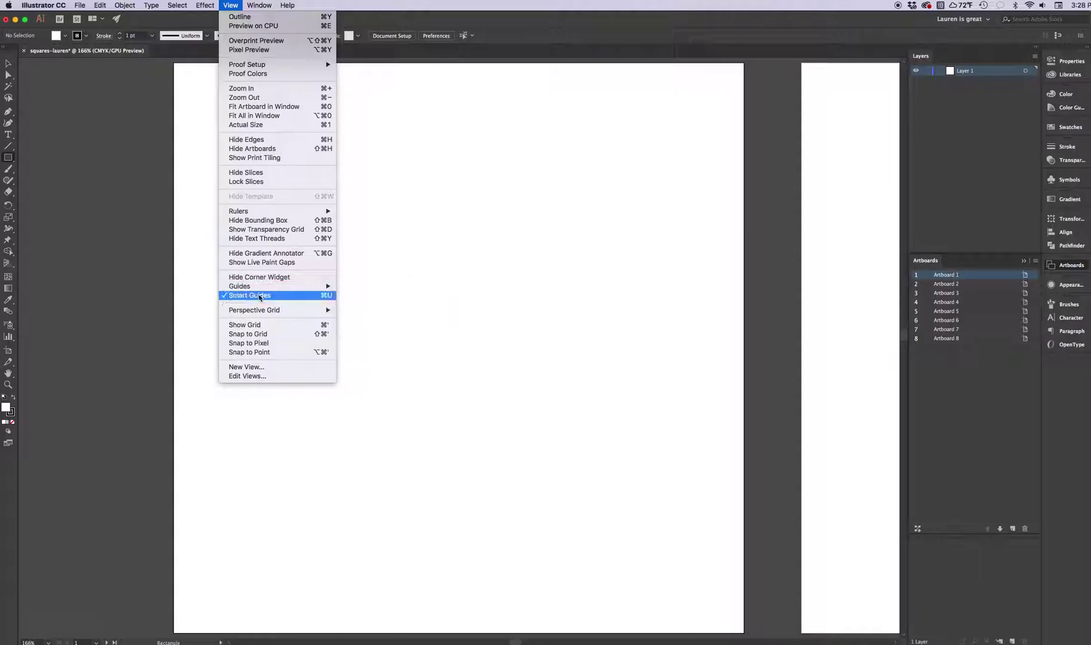
mouse_move(258, 213)
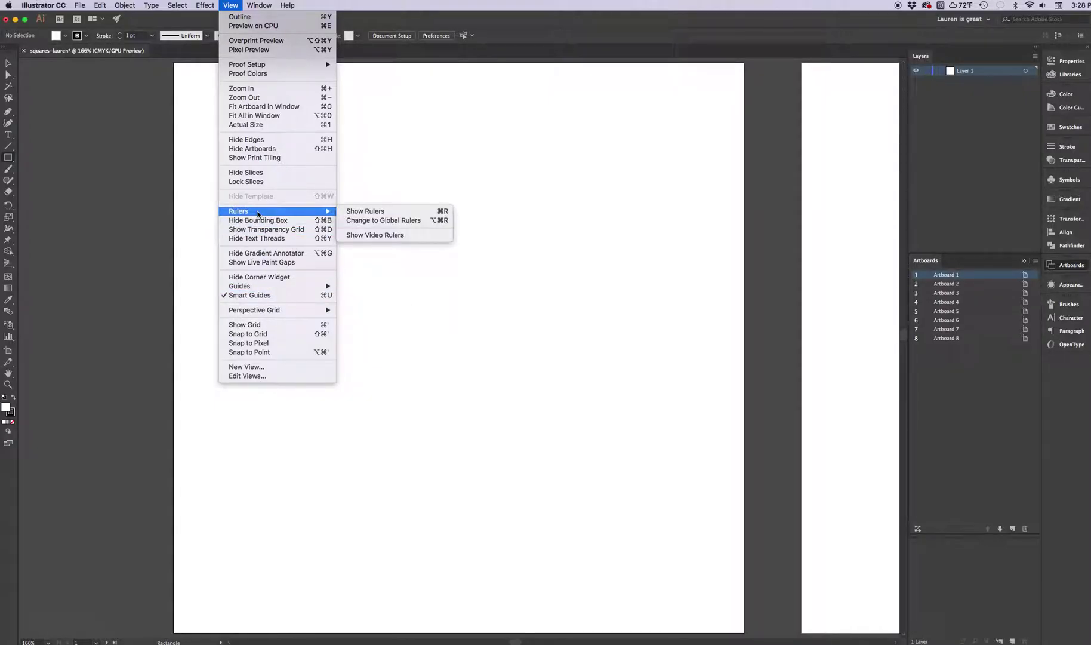
left_click(386, 213)
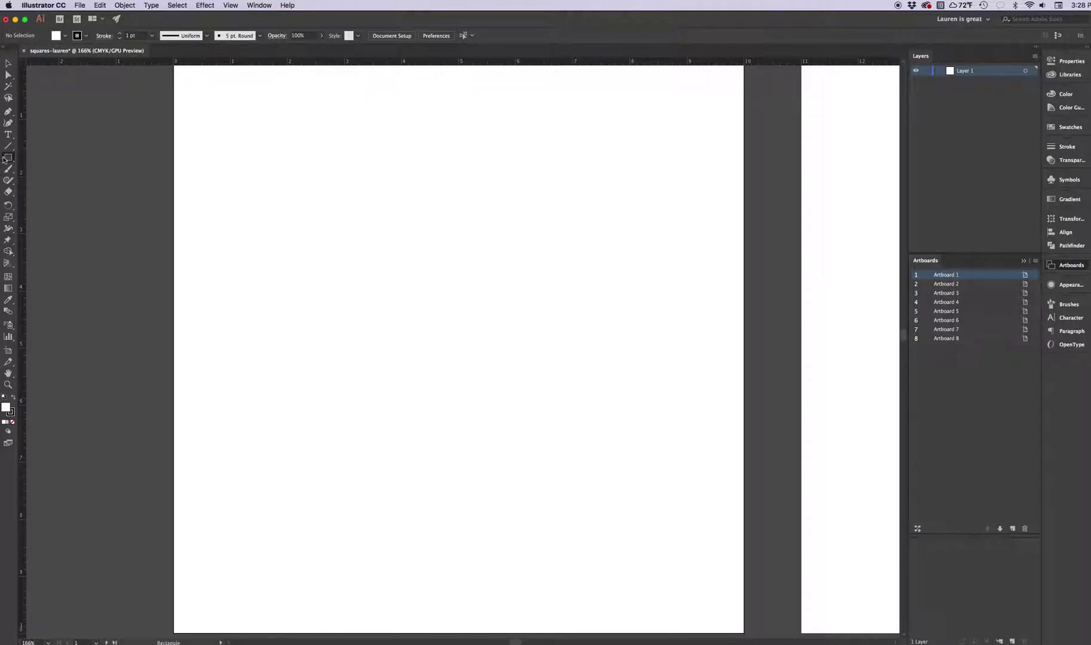
Step: Create an 8 x 8 in square and drag it up toward the top of Artboard 1
left_click(206, 209)
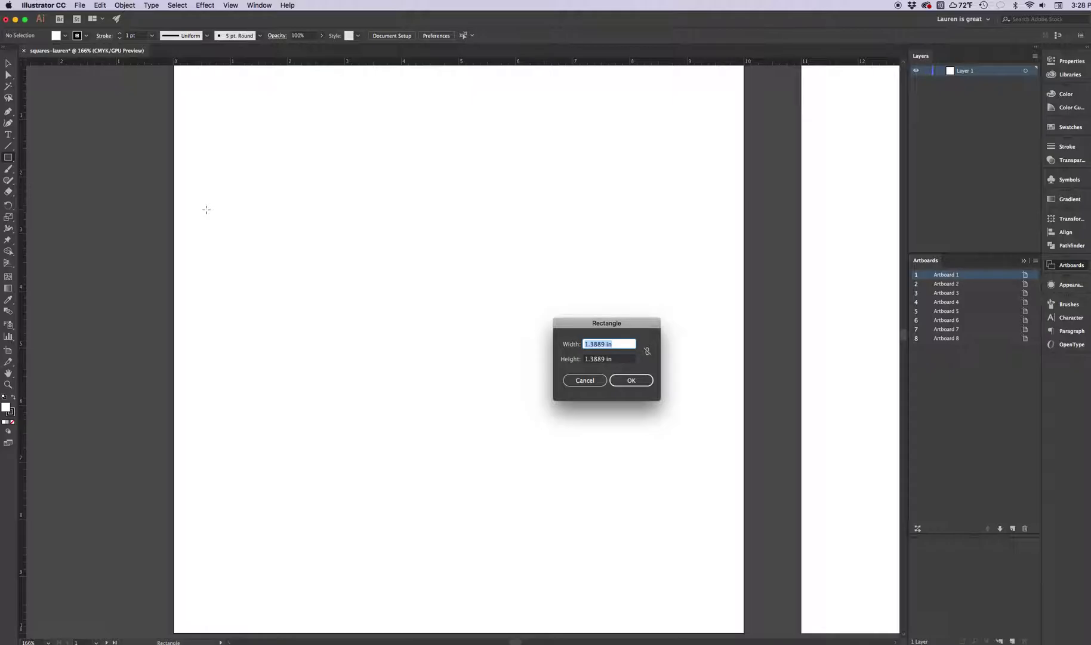
type("8")
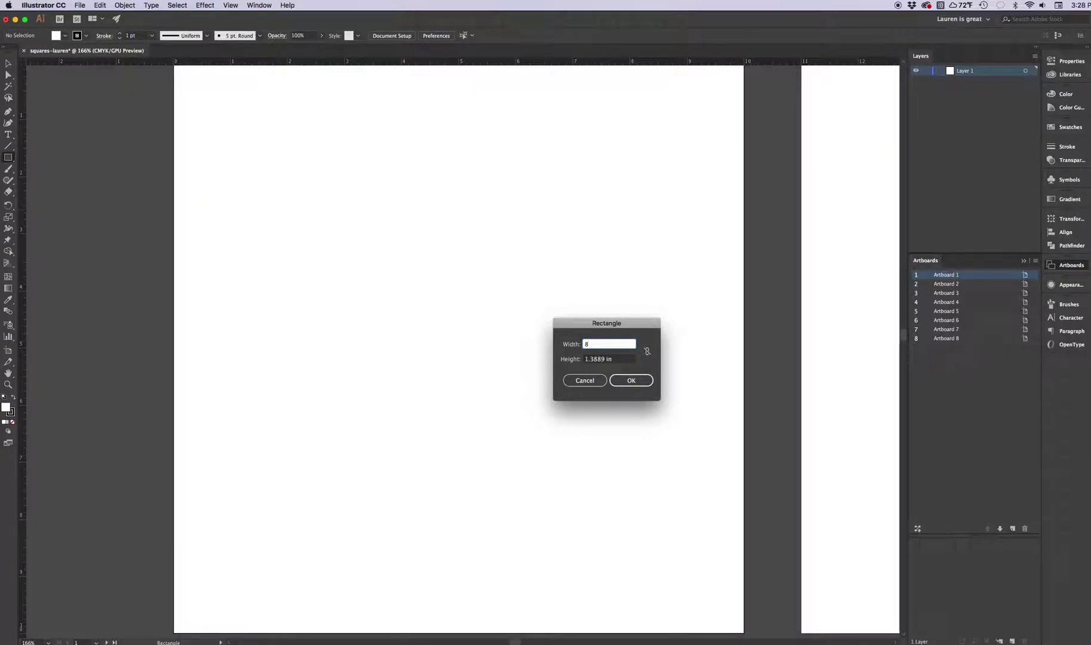
key("Tab")
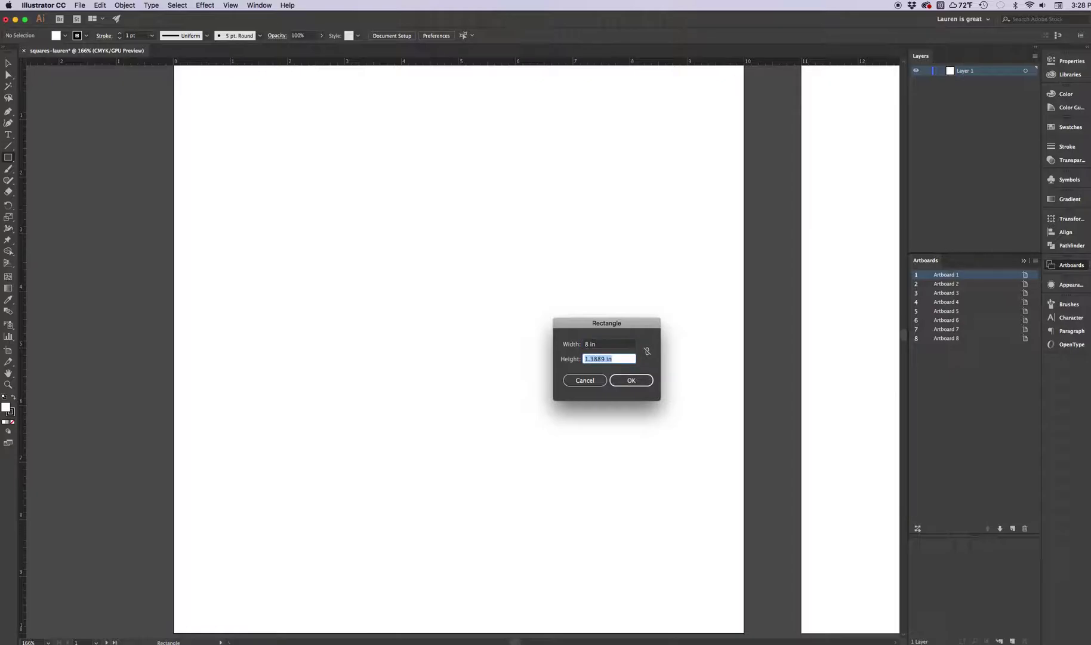
type("8")
left_click(633, 385)
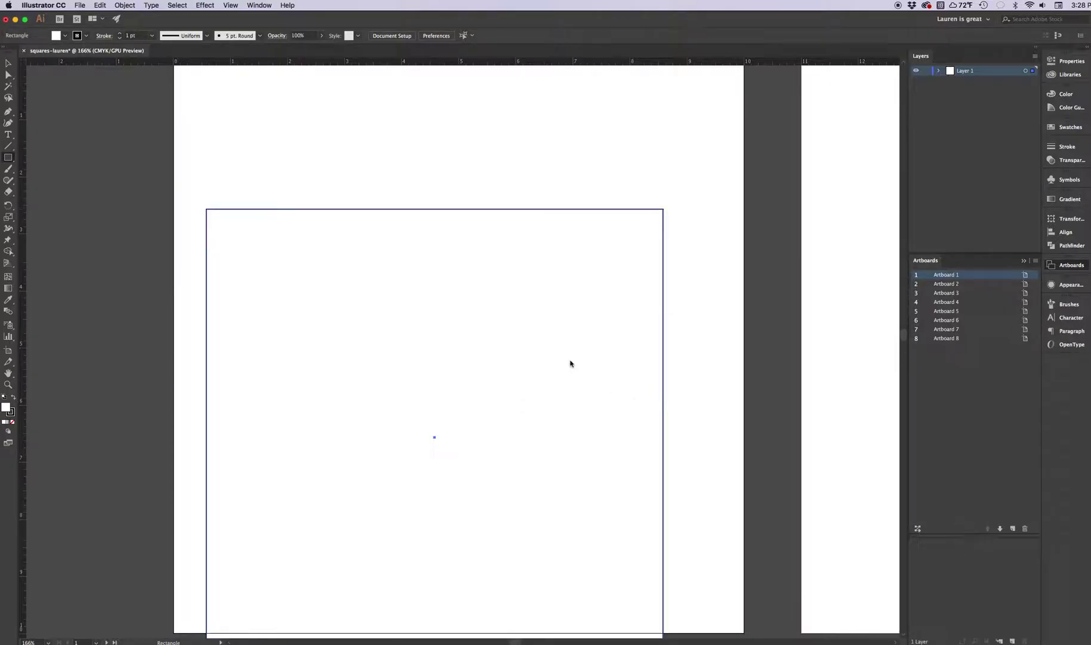
left_click(8, 63)
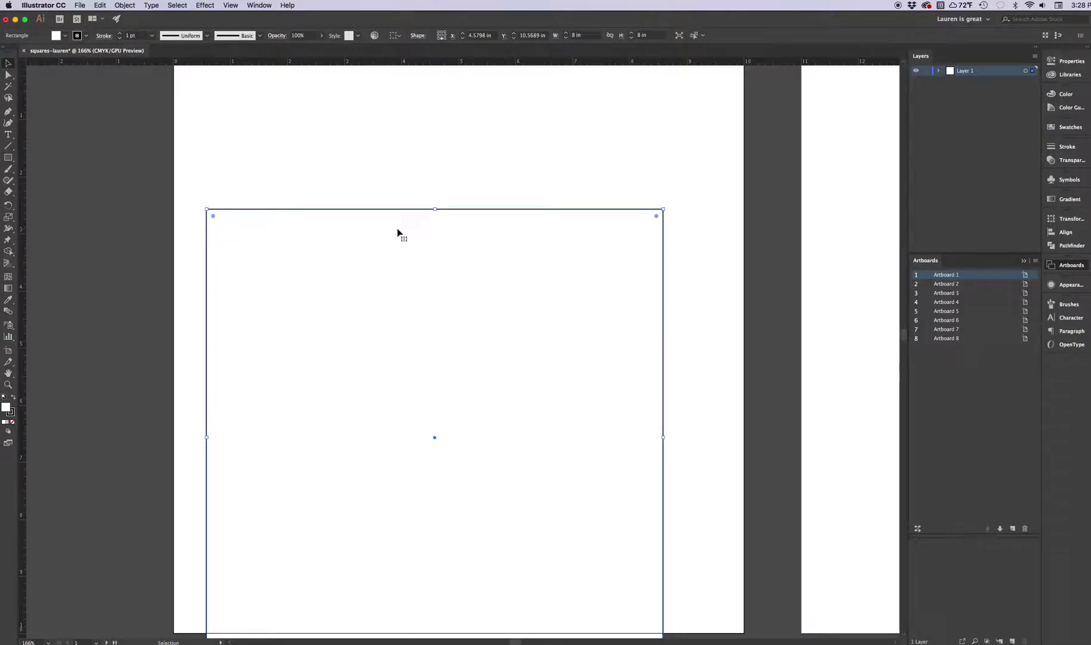
left_click_drag(392, 213, 414, 110)
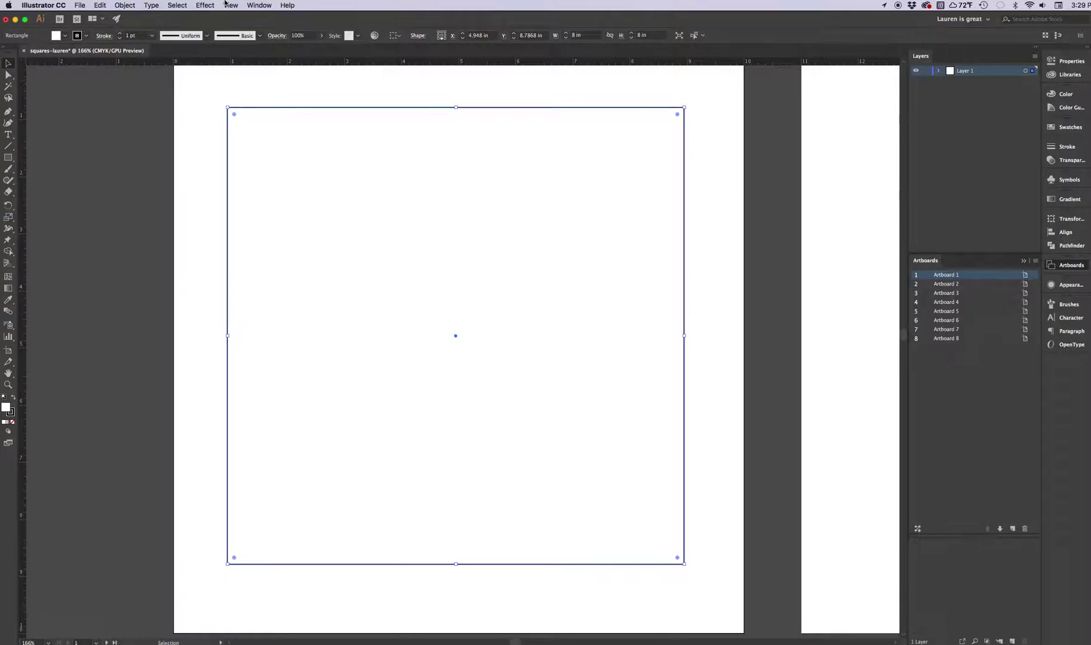
Step: Use View > Fit Artboard in Window to show all of Artboard 1
left_click(230, 4)
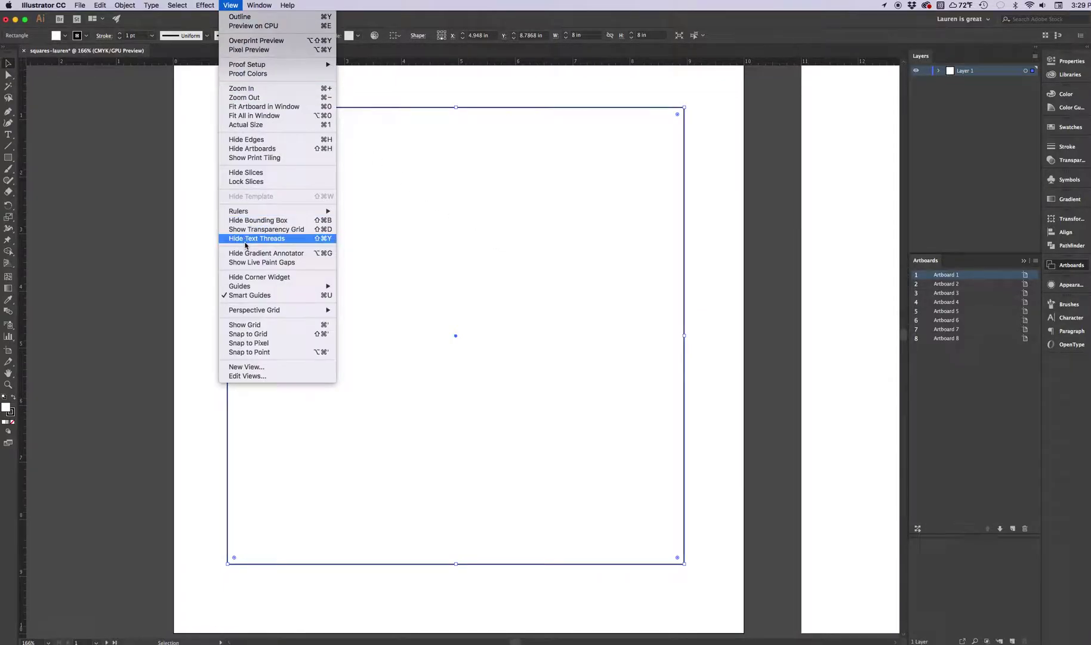
left_click(257, 107)
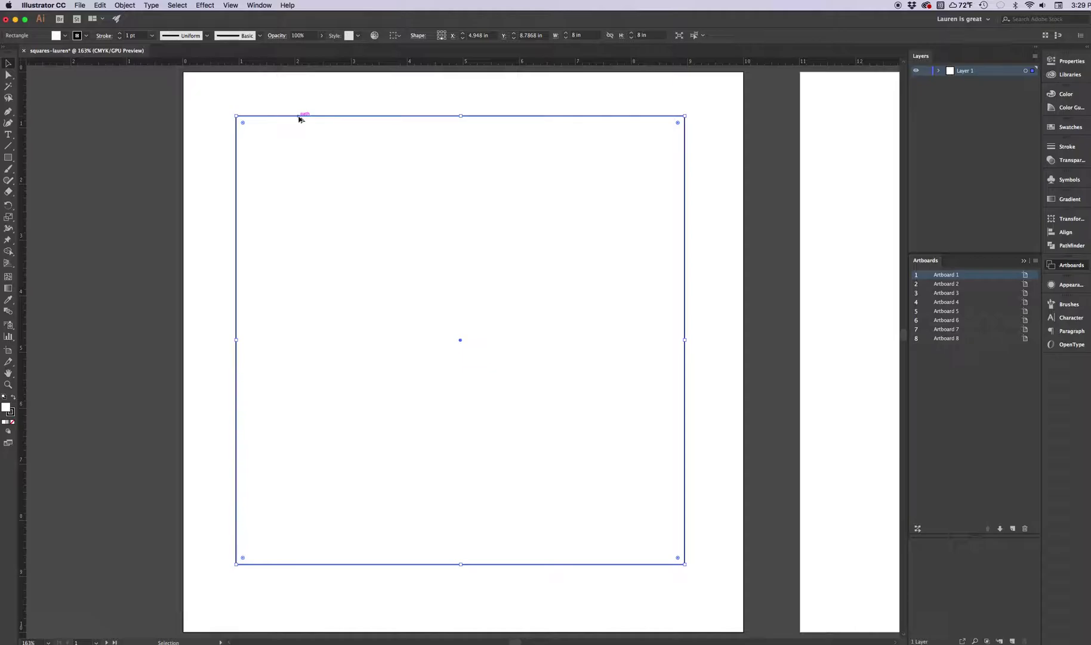
Step: Duplicate the 8 in square up and to the right, and bring up the Properties panel
left_click_drag(299, 119, 388, 94)
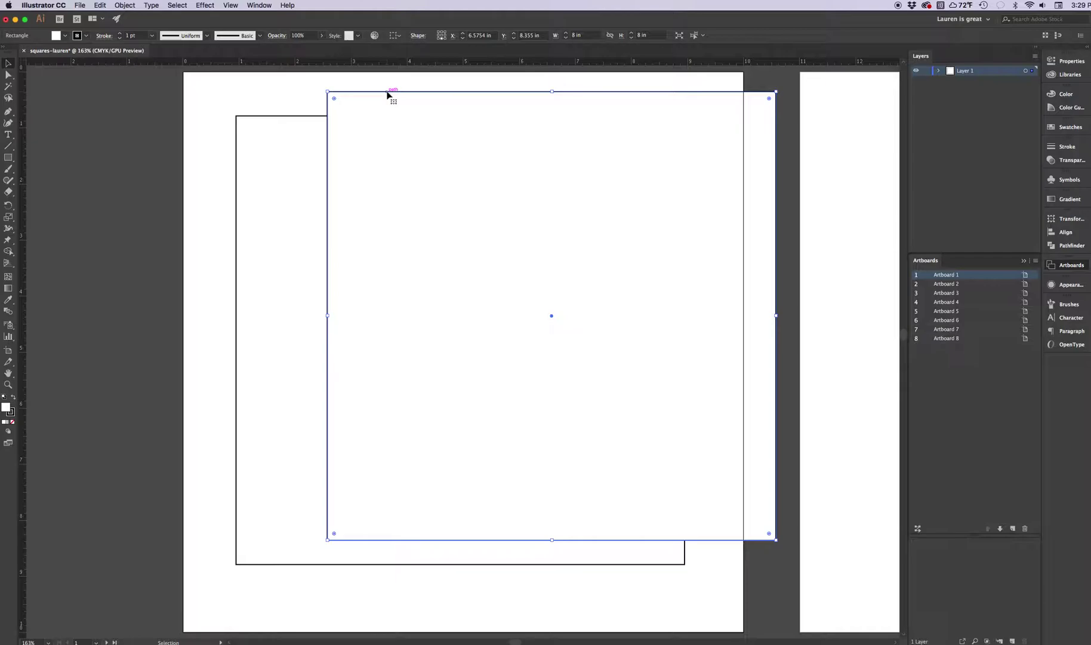
left_click(249, 5)
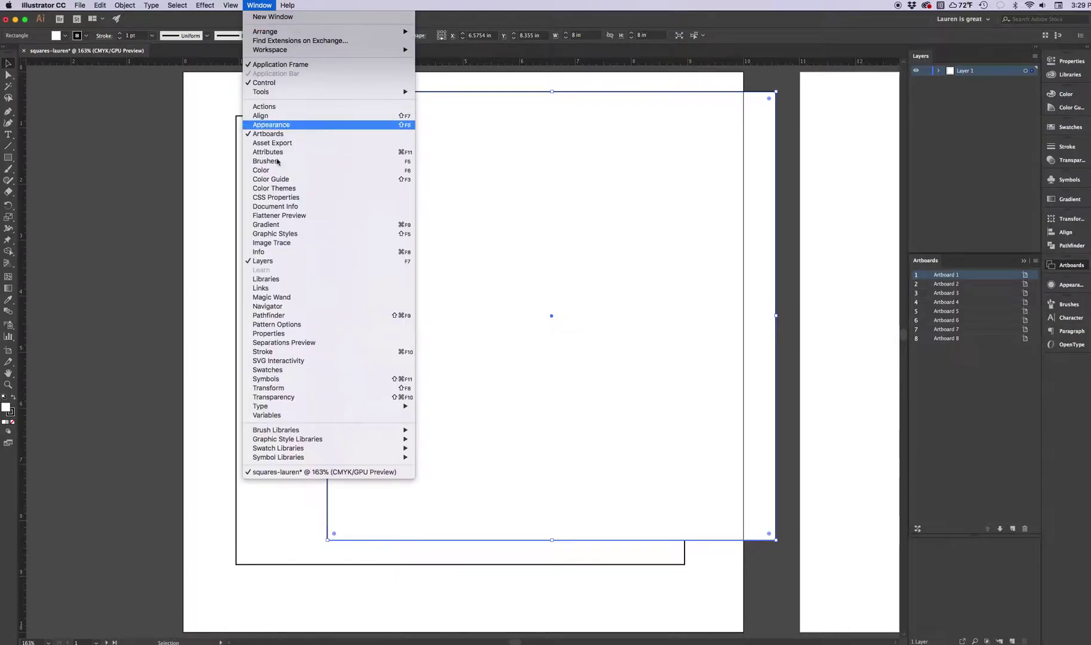
left_click(289, 333)
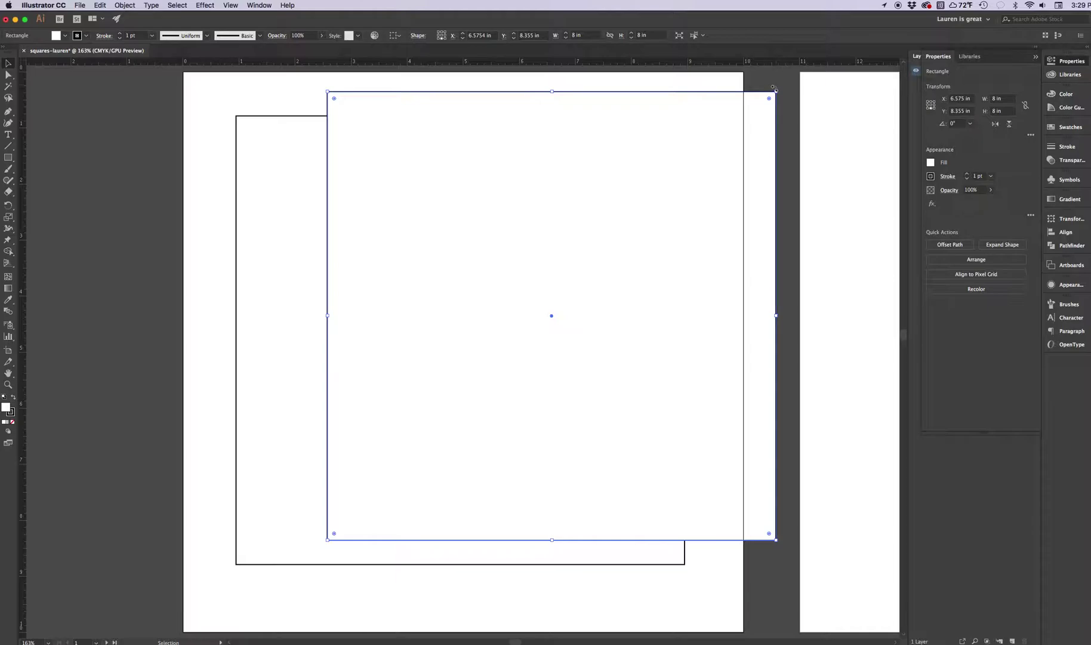
Step: Resize the copy to 7 x 7 in and move it left over the larger square
left_click(996, 99)
type("7")
key("Tab")
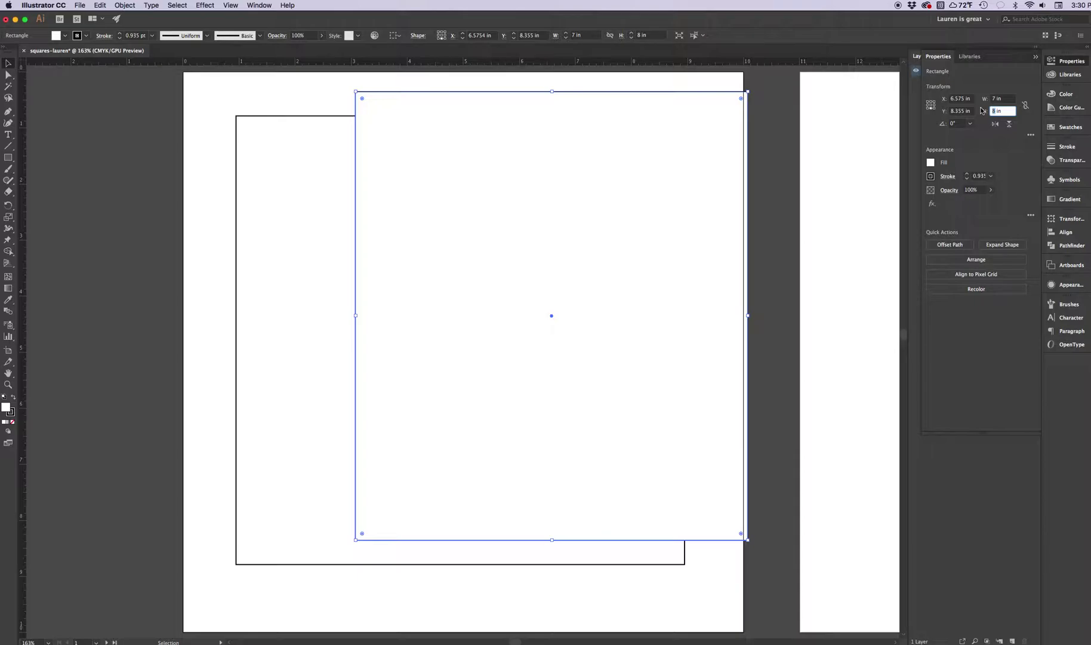
type("7")
key("Return")
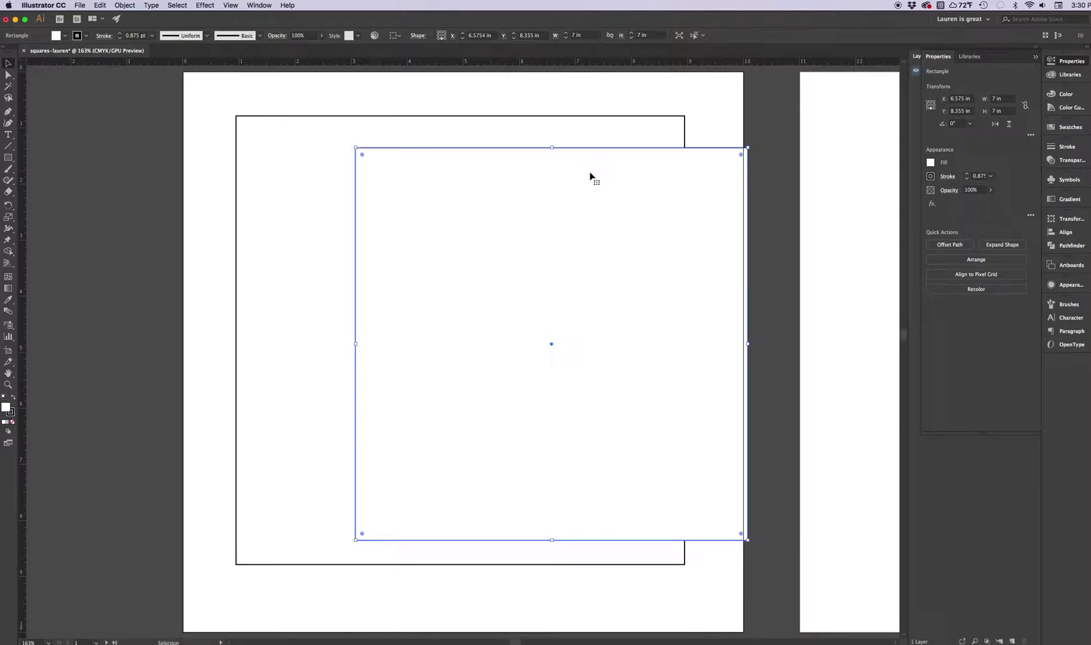
left_click_drag(631, 208, 570, 178)
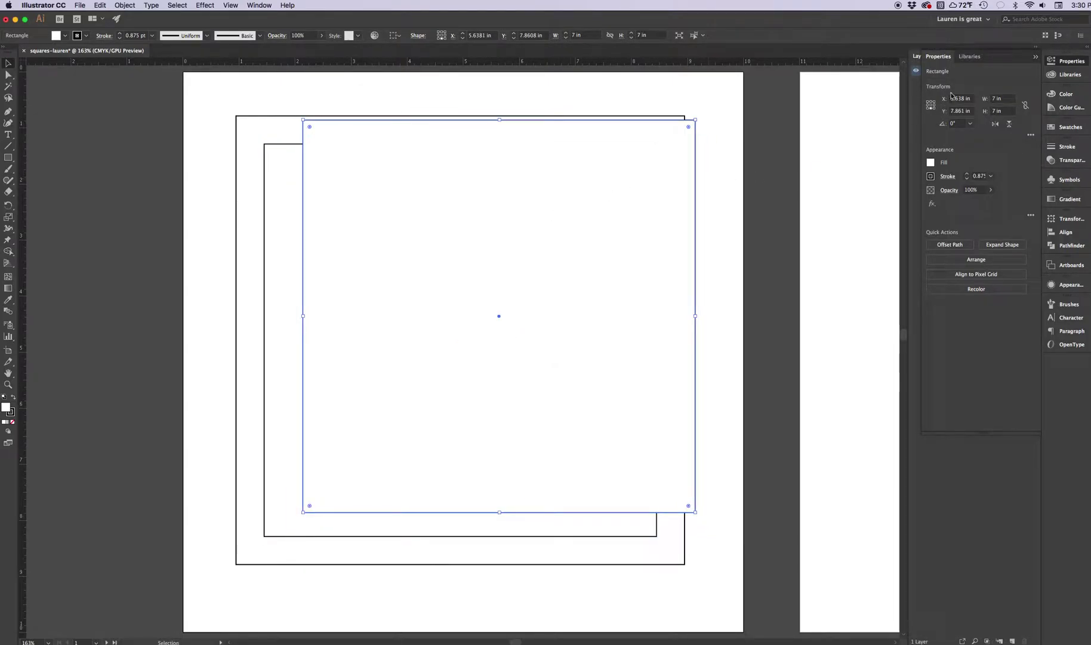
Step: Set the newest copied square to 6 x 6 in
left_click(996, 99)
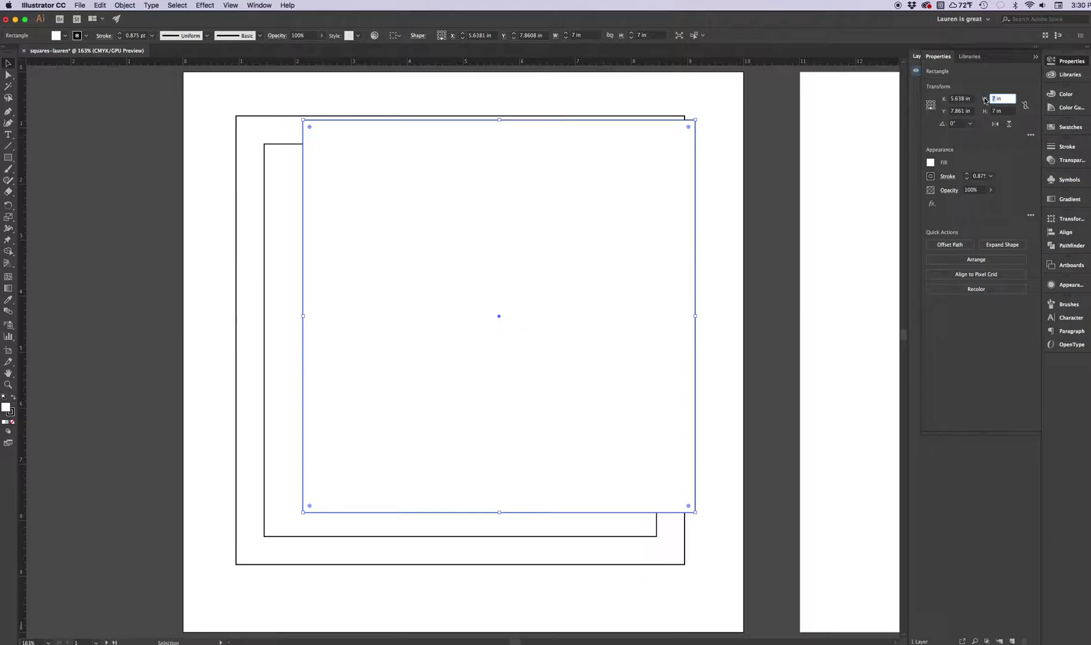
type("6")
key("Tab")
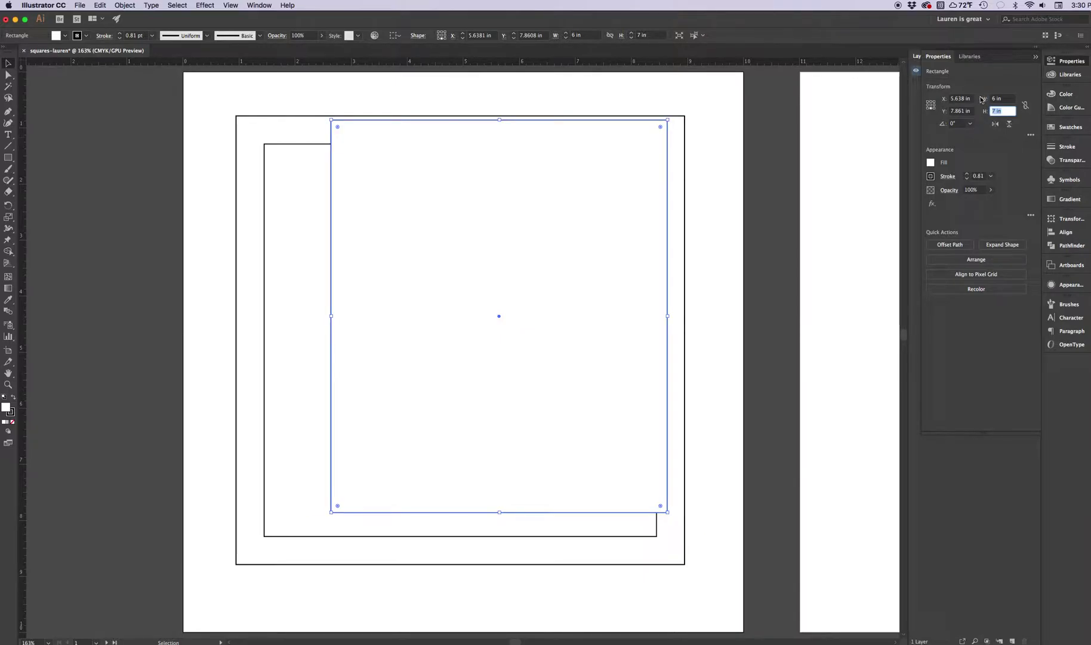
type("6")
key("Return")
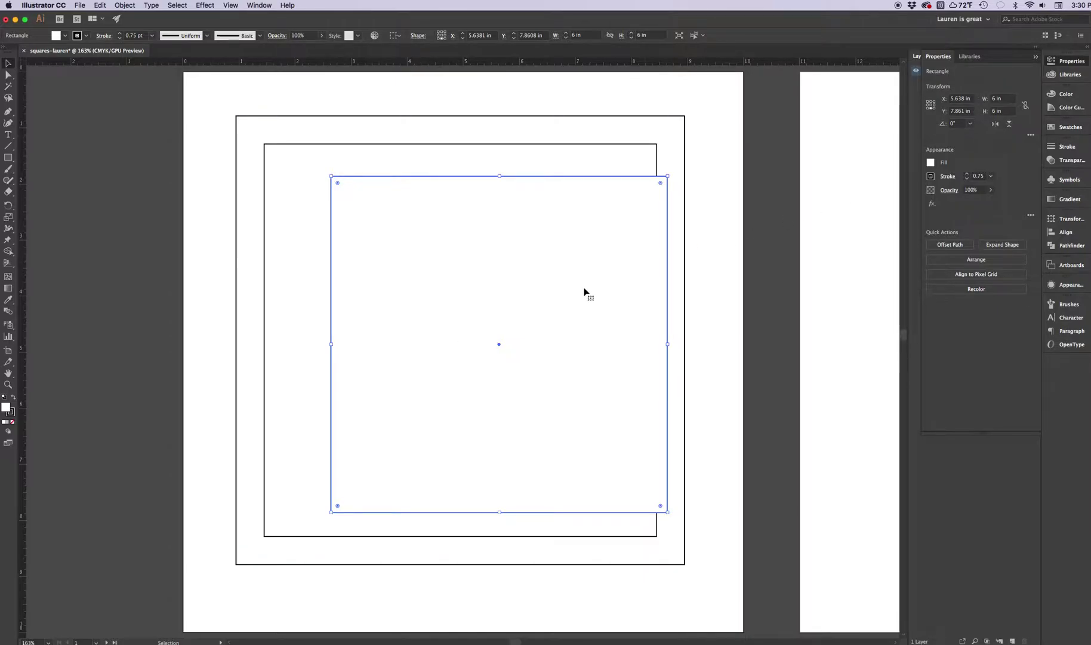
Step: Duplicate the 6 in square up and right and size the copy 5 x 5 in
left_click_drag(577, 295, 611, 257)
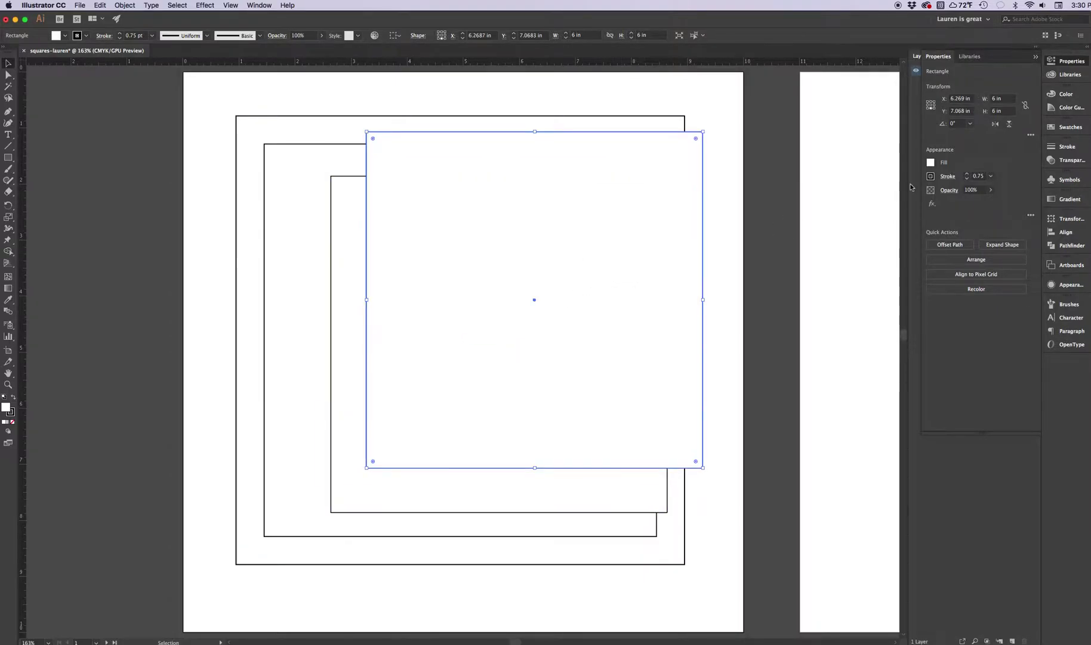
left_click(996, 99)
type("5in")
key("Tab")
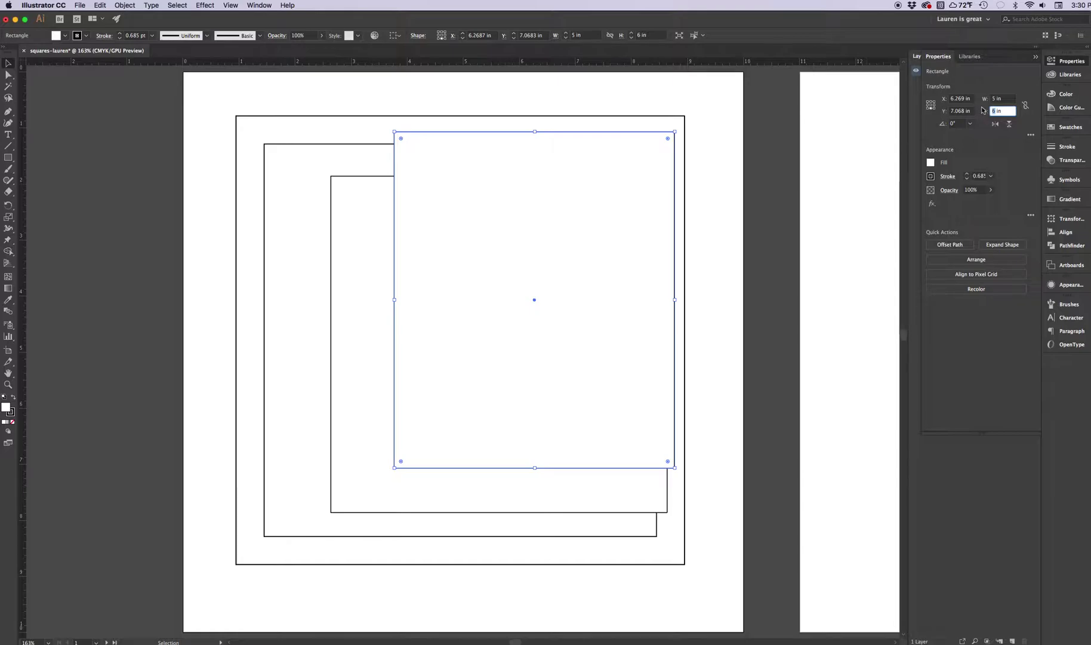
type("5in")
key("Return")
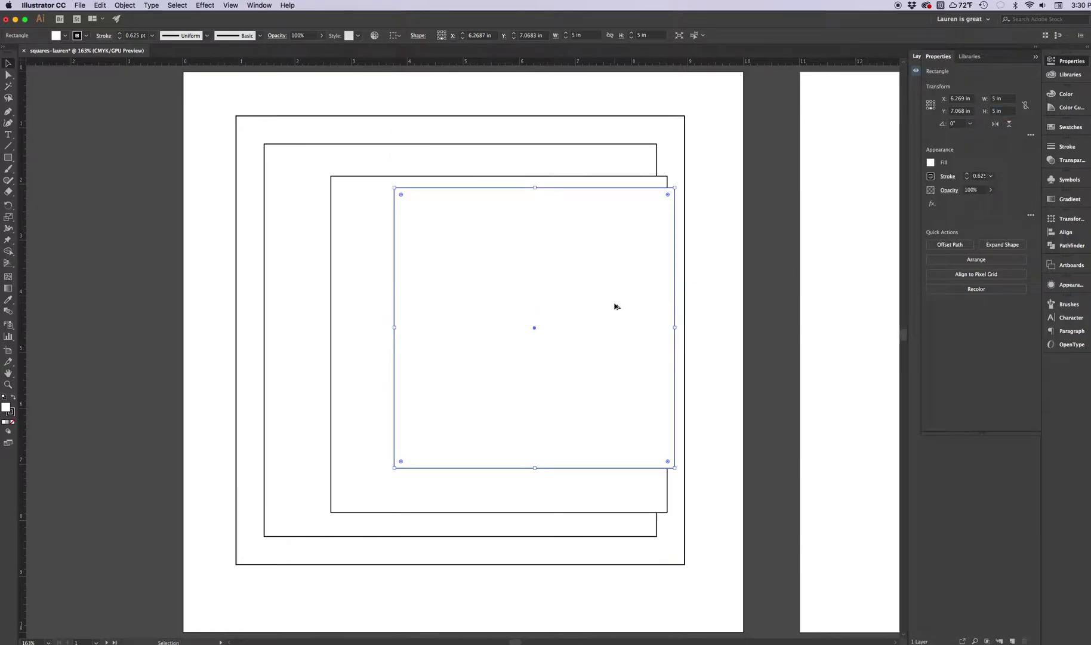
Step: Duplicate the 5 in square, size the copy 4 x 4 in, and place another copy up-right
left_click_drag(575, 322, 605, 280)
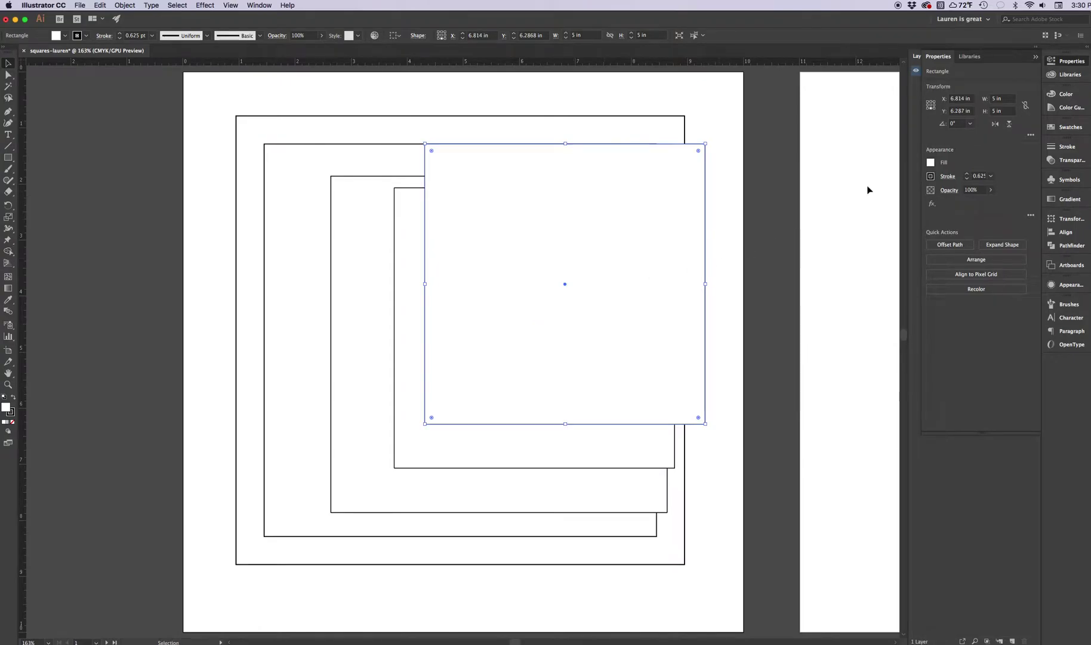
left_click(993, 99)
type("4")
key("Tab")
type("4")
key("Return")
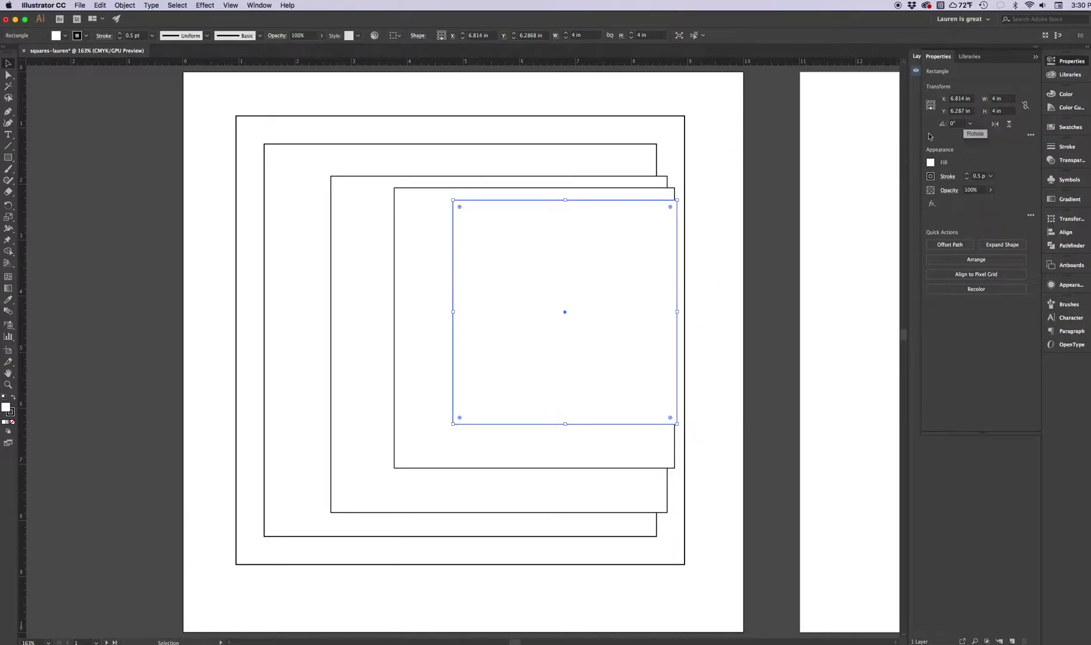
left_click_drag(539, 336, 578, 303)
Step: Set the newest copied square to 3 x 3 in
left_click(979, 98)
type("3")
left_click(998, 110)
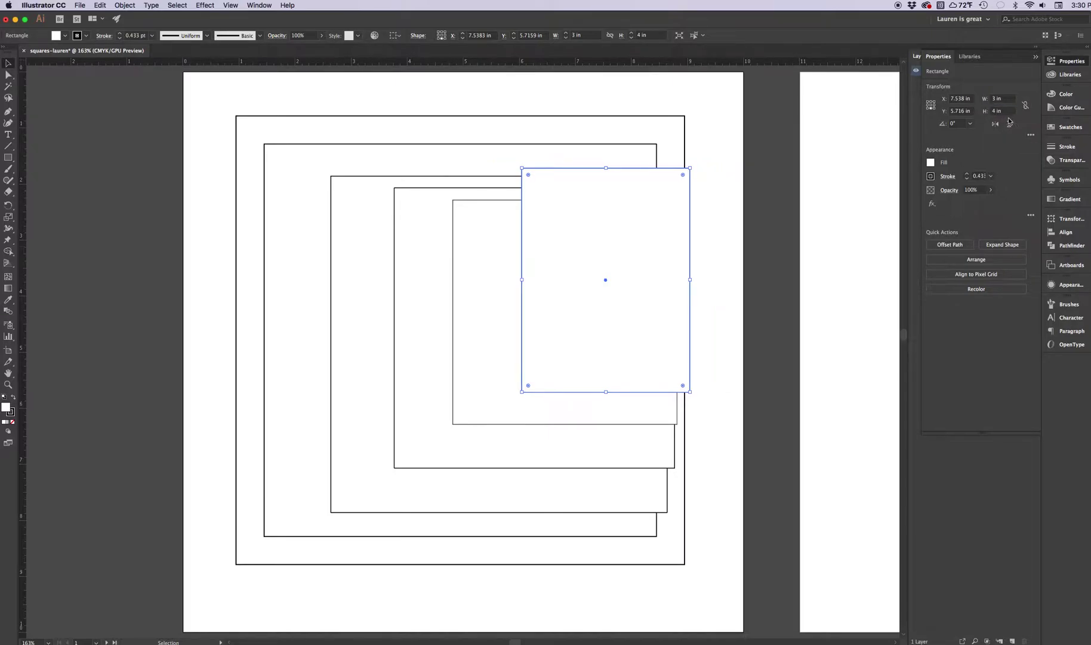
left_click(984, 112)
type("3")
key("Return")
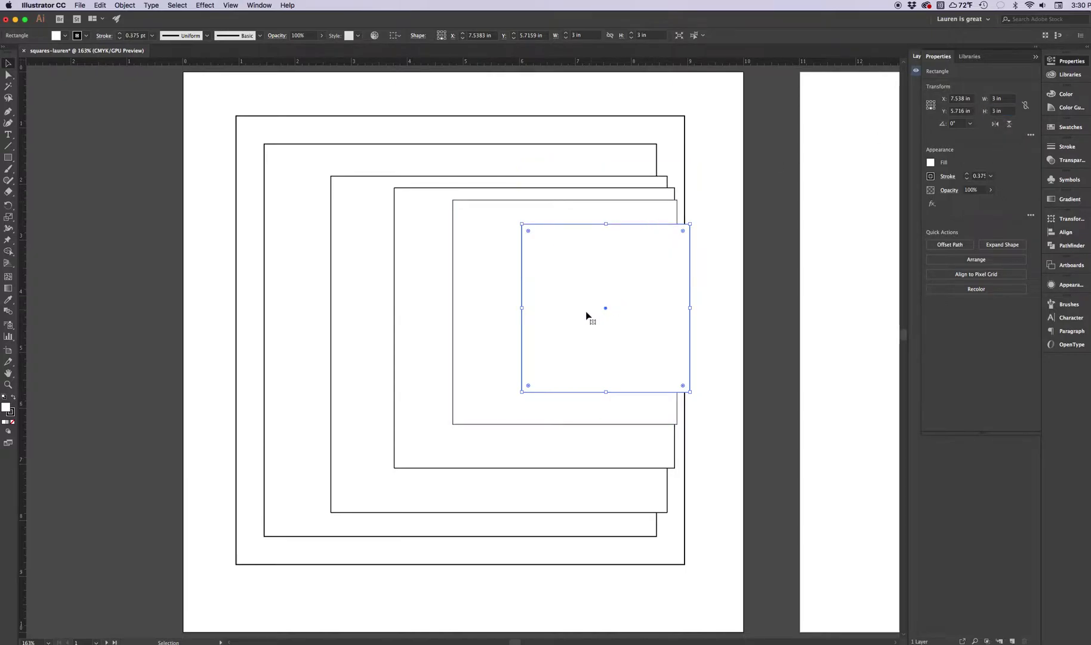
Step: Duplicate the 3 in square up and right and size the copy 2 x 2 in
left_click_drag(591, 316, 626, 292)
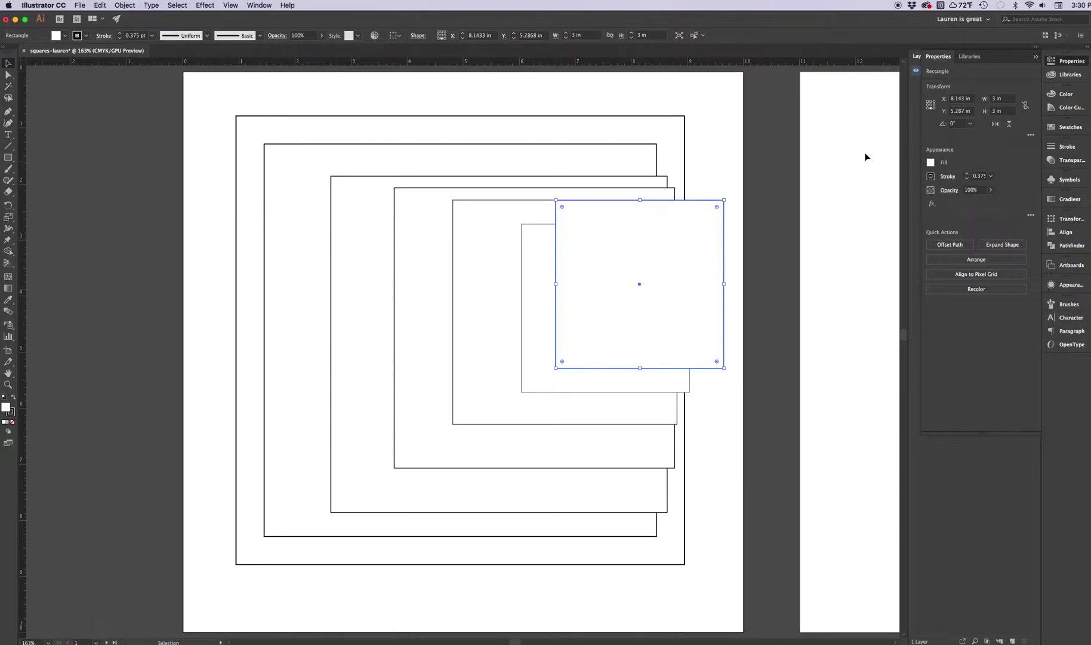
left_click(978, 99)
type("2")
key("Tab")
type("2")
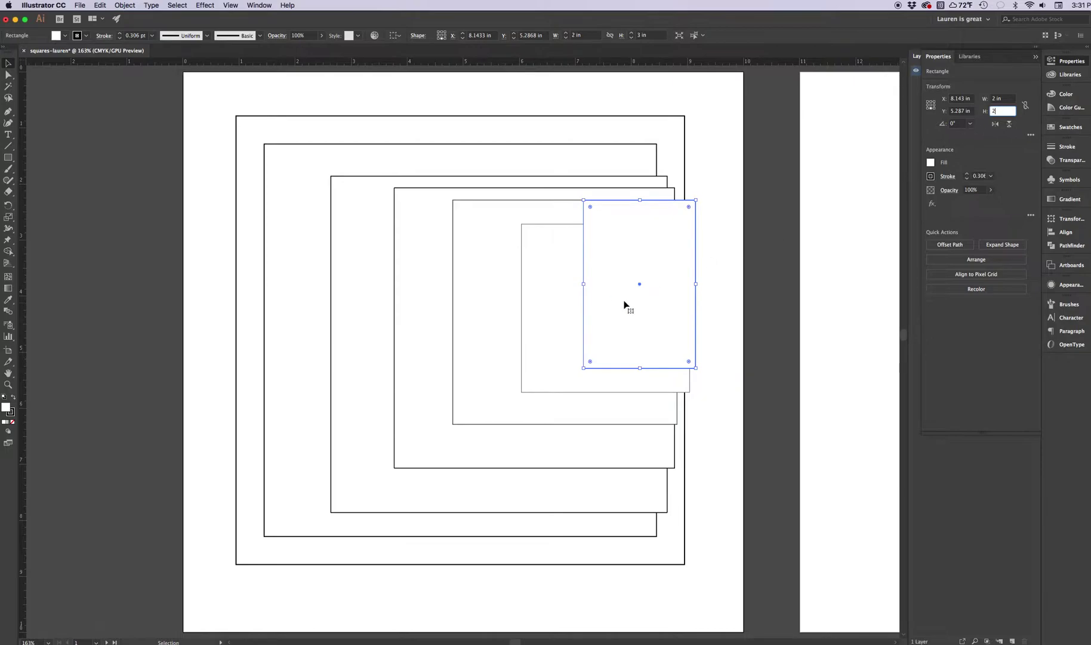
key("Return")
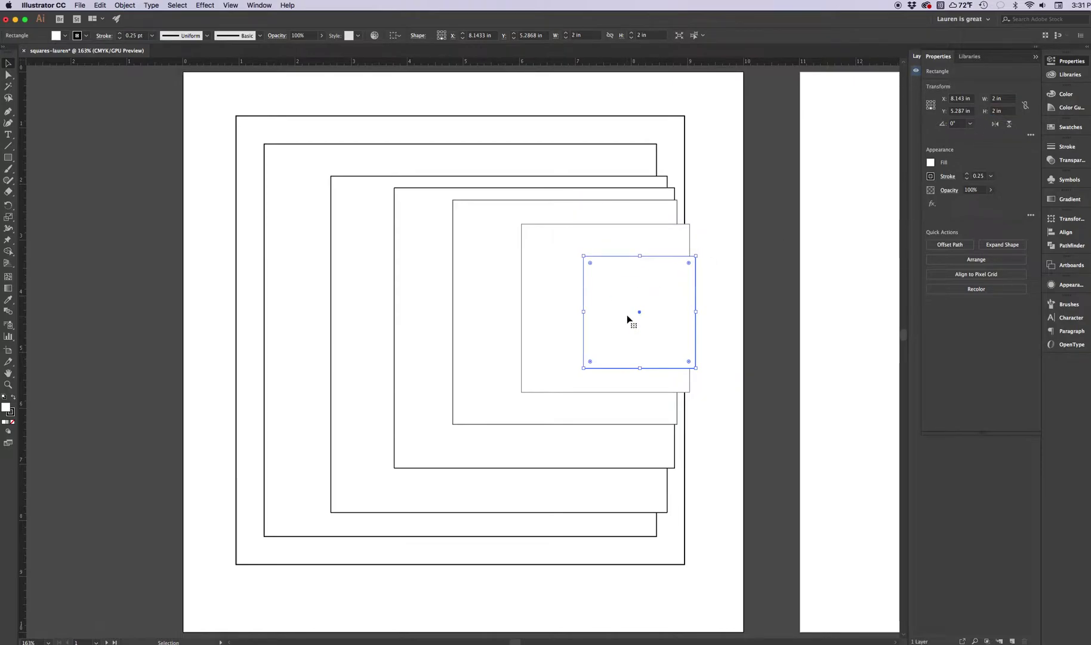
Step: Duplicate the 2 in square, size the copy 1 x 1 in, and marquee-select all eight squares
left_click_drag(631, 315, 656, 299)
left_click(997, 100)
type("1")
key("Tab")
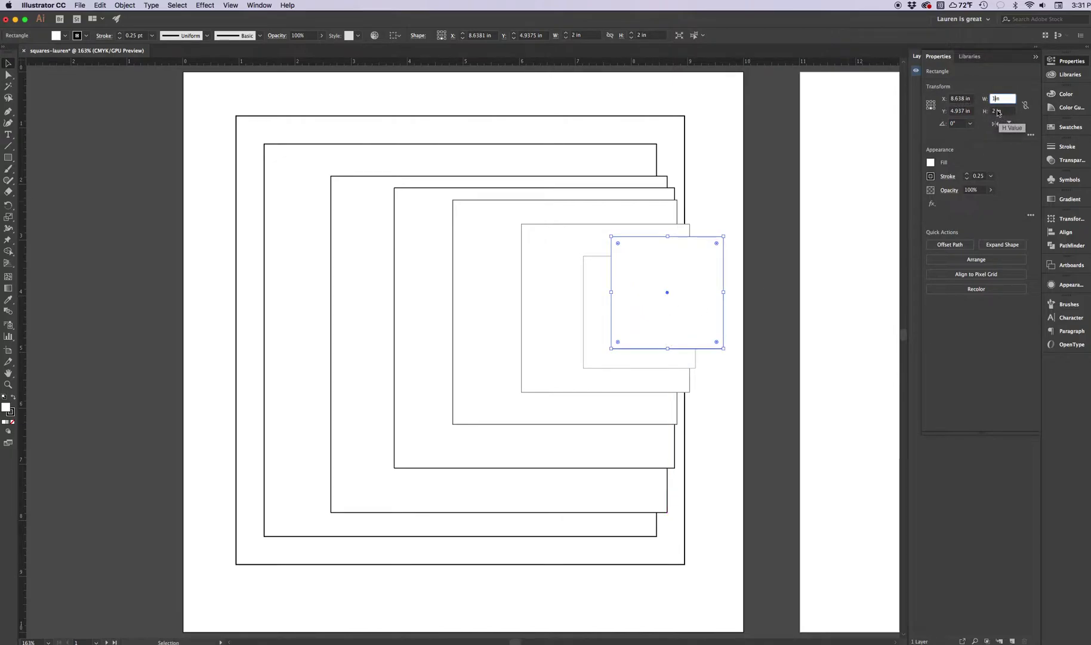
type("1")
key("Return")
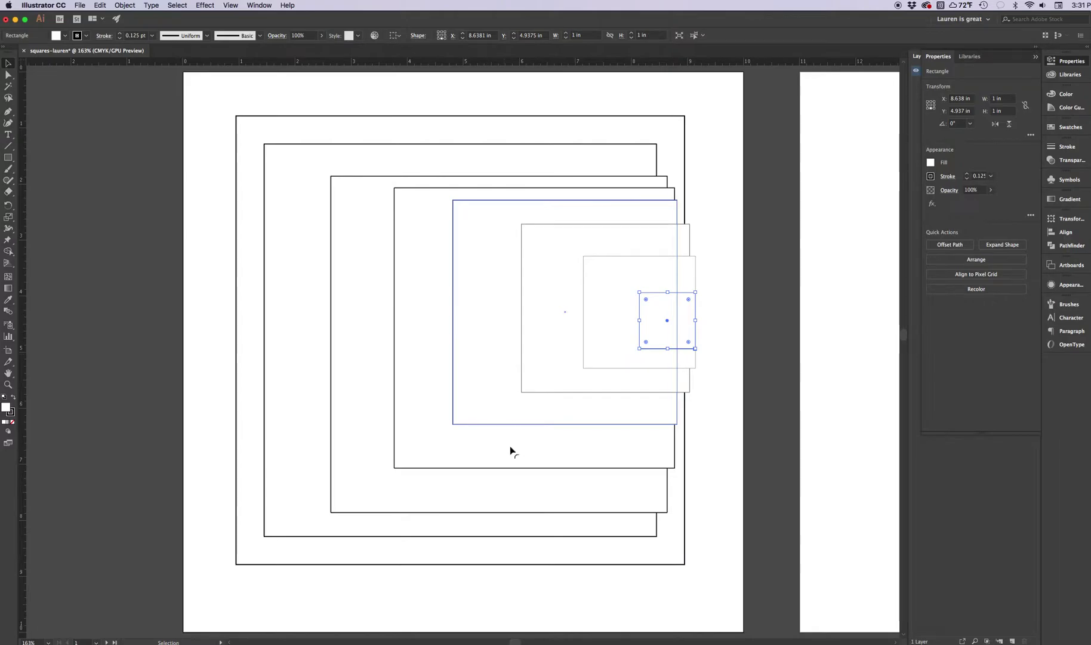
left_click_drag(722, 585, 243, 93)
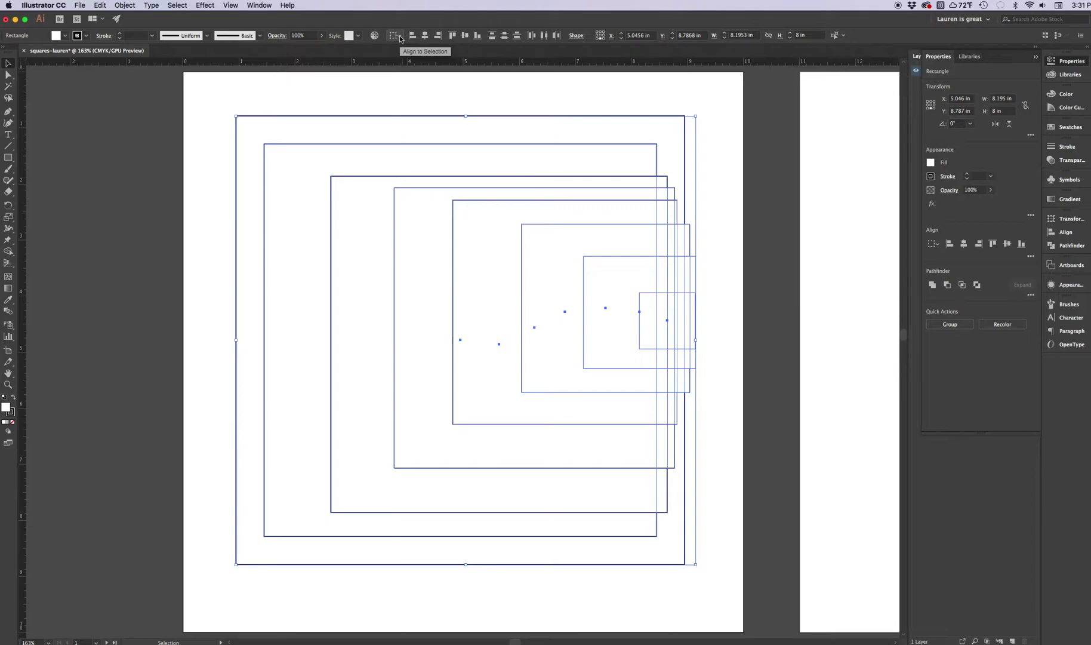
Step: Align all eight squares to the artboard, centering them horizontally and vertically
left_click(398, 36)
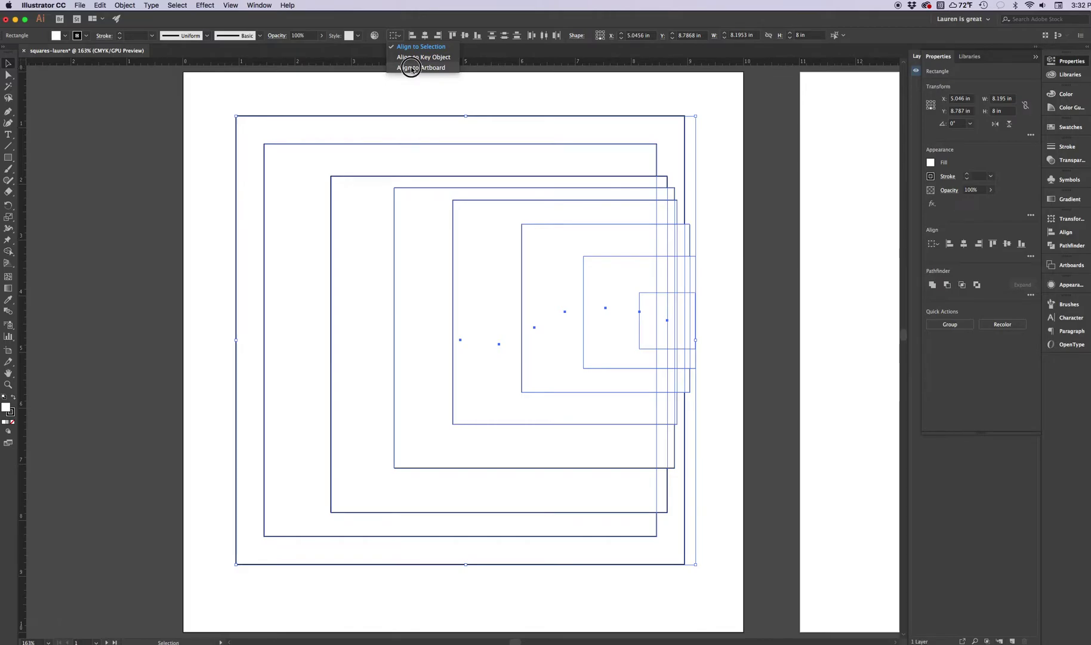
left_click(412, 68)
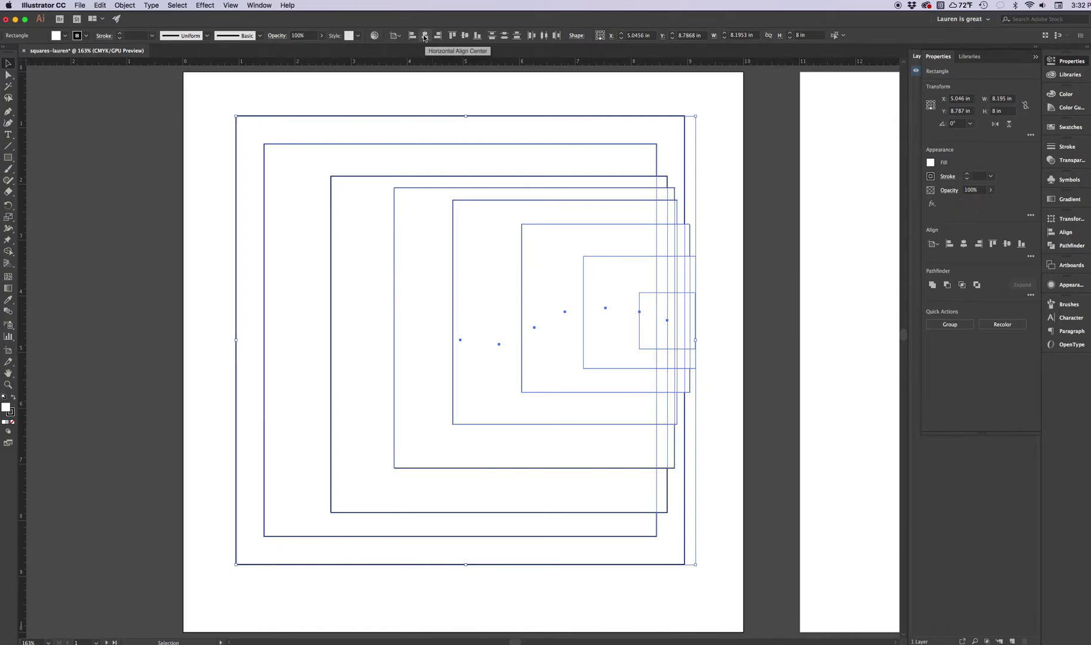
left_click(425, 36)
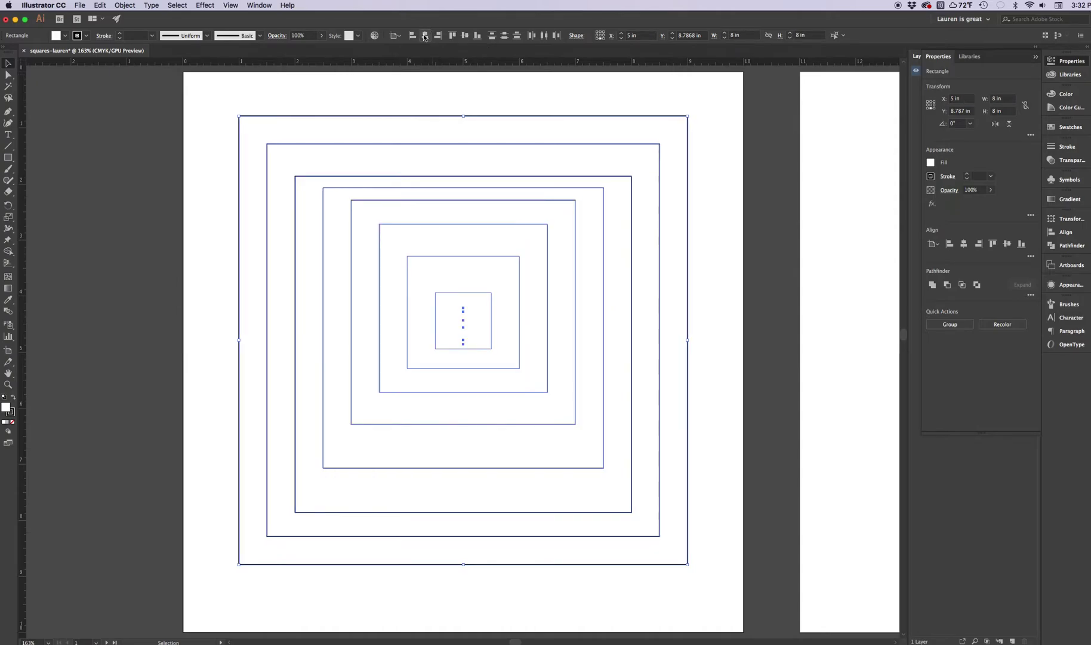
left_click(465, 36)
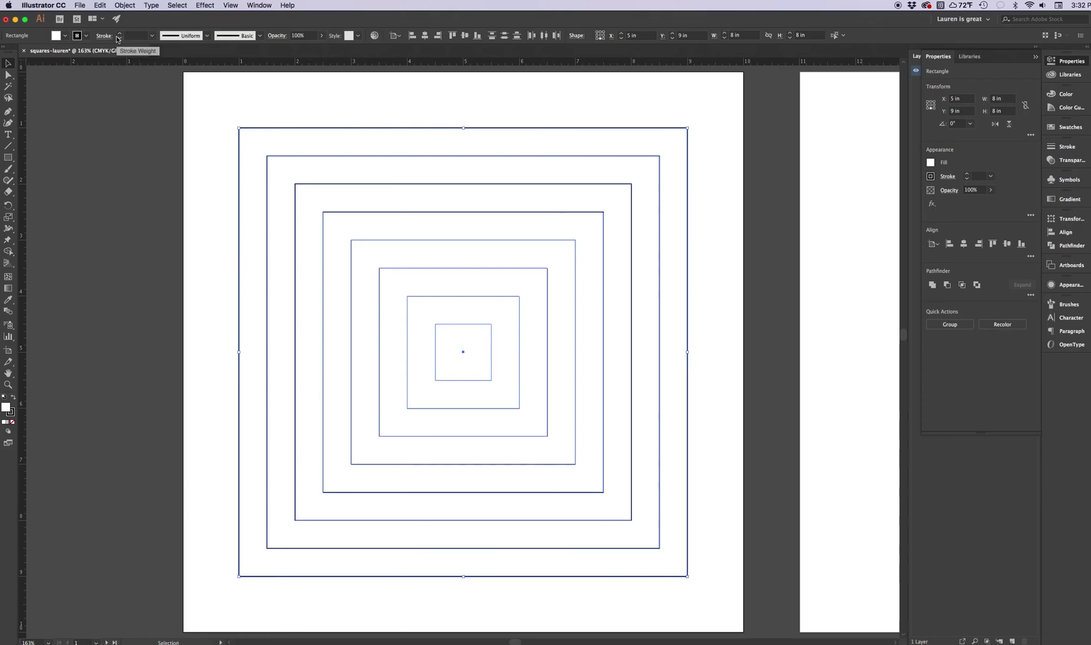
Step: Set the stroke weight of all eight squares to 2 pt
left_click(153, 36)
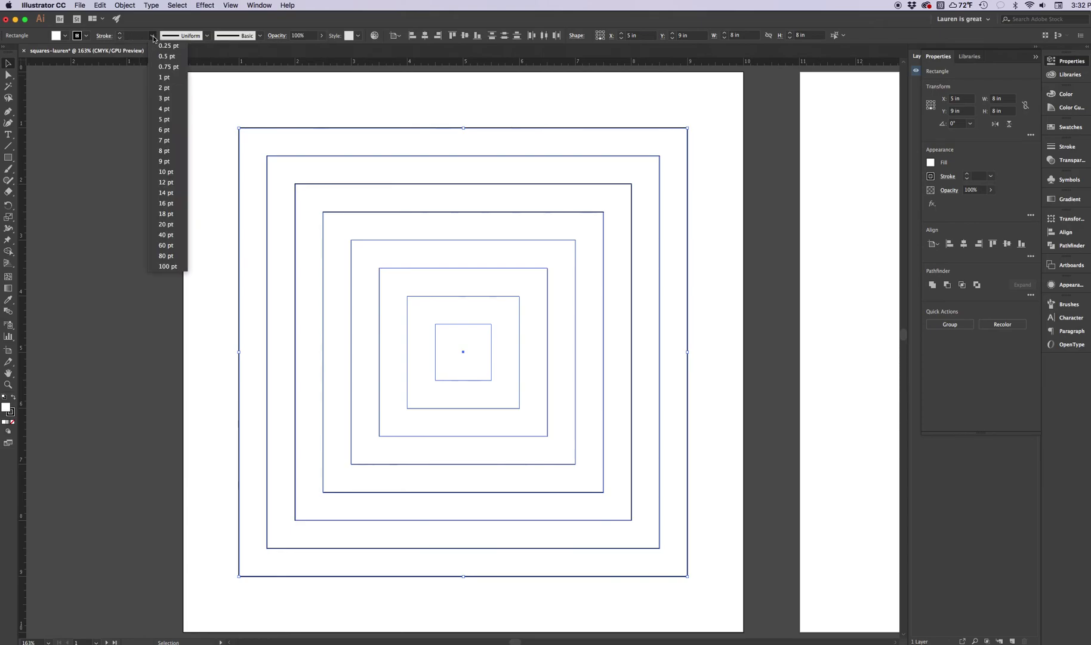
left_click(163, 88)
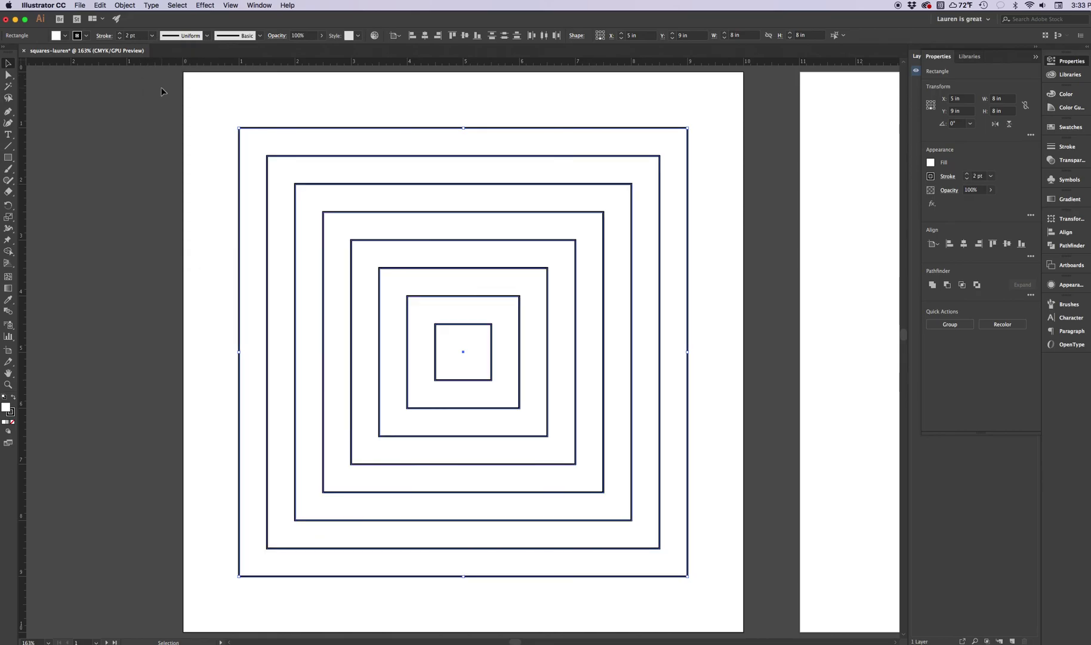